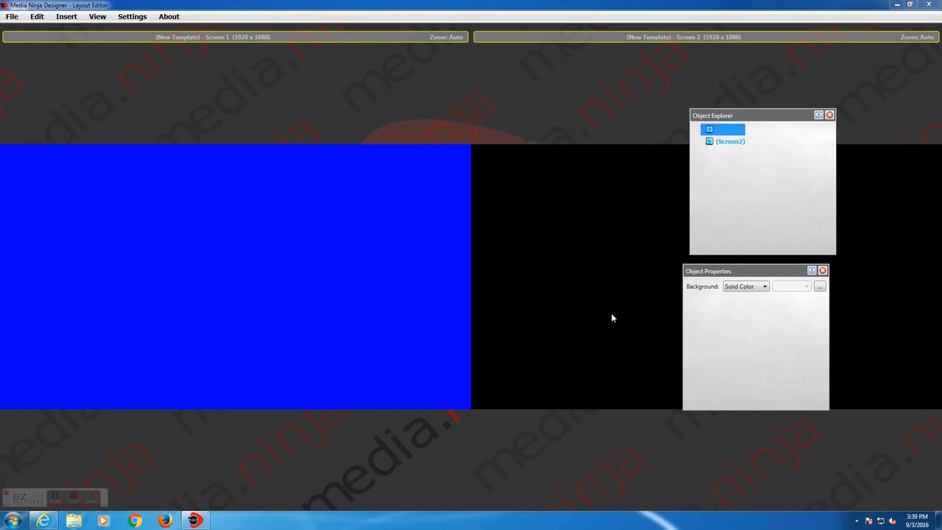
# - Insert a container on Screen 1, place it at about X 790, Y 320 and enlarge it to about 488 by 384
pyautogui.click(66, 16)
pyautogui.click(92, 30)
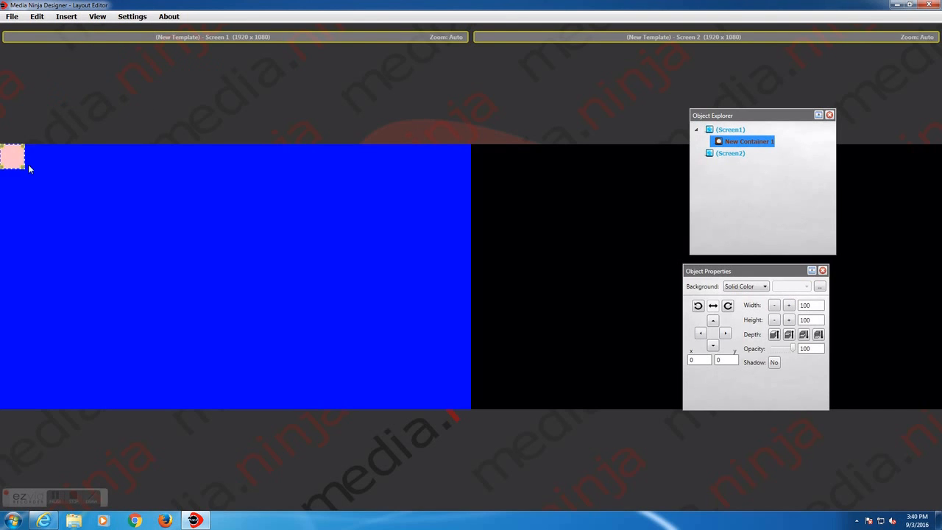
pyautogui.moveTo(18, 166); pyautogui.dragTo(86, 215)
pyautogui.moveTo(51, 180); pyautogui.dragTo(254, 266)
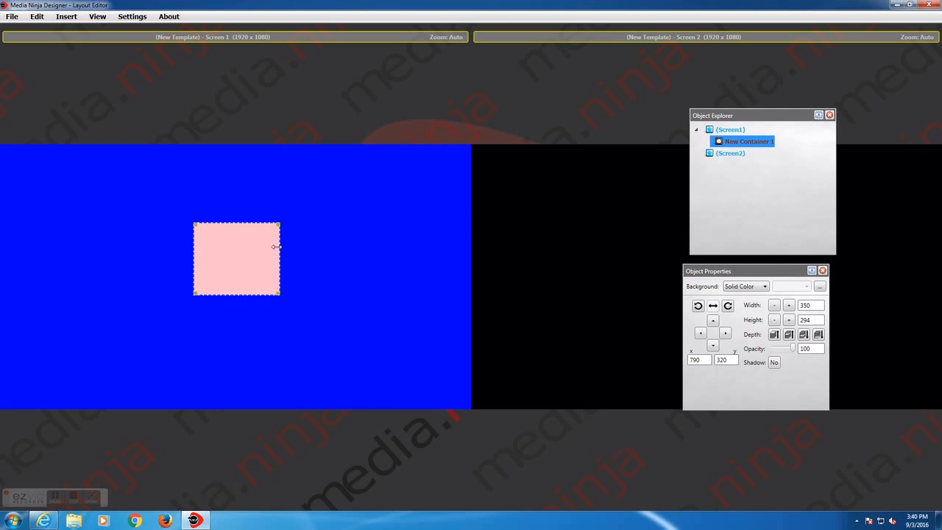
pyautogui.moveTo(276, 292); pyautogui.dragTo(314, 315)
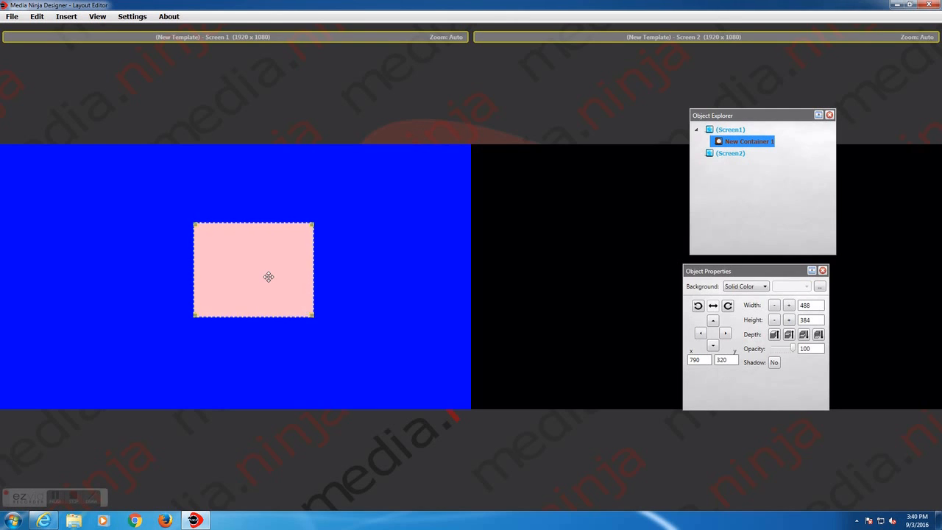
# - Set the container's background to None and reposition it to about X 480, Y 180
pyautogui.moveTo(267, 275); pyautogui.dragTo(225, 246)
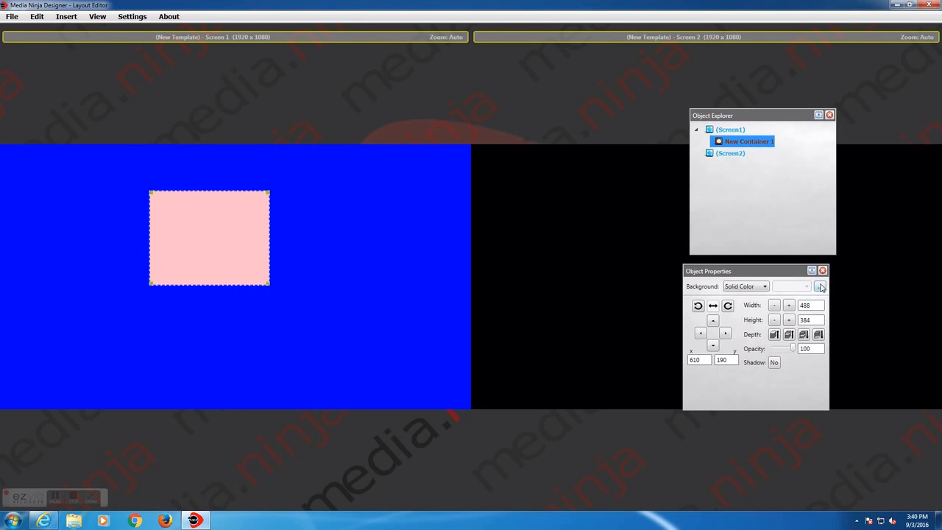
pyautogui.moveTo(193, 251); pyautogui.dragTo(223, 241)
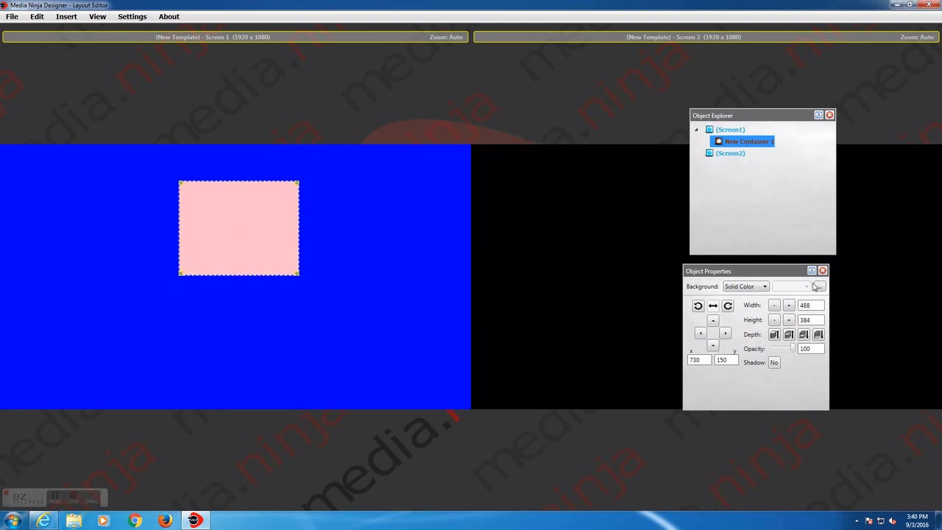
pyautogui.click(758, 286)
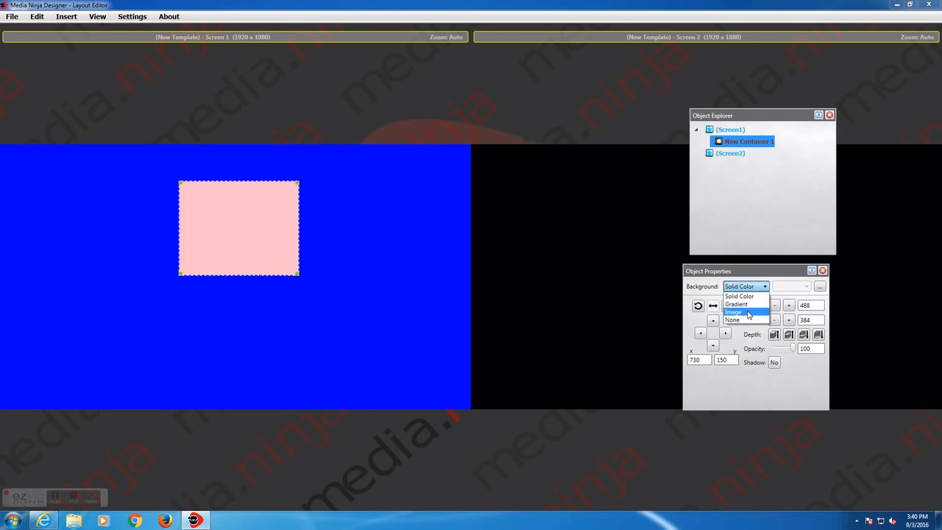
pyautogui.click(735, 321)
pyautogui.moveTo(243, 216); pyautogui.dragTo(207, 239)
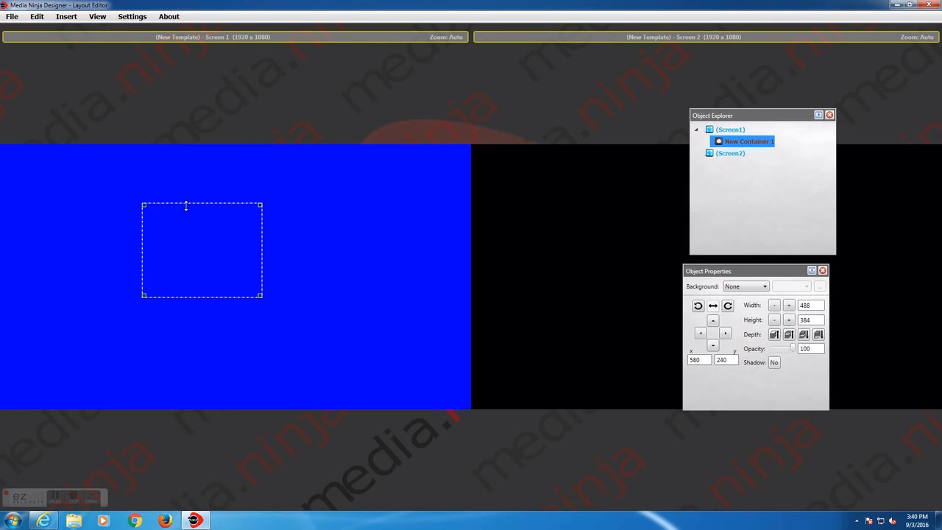
pyautogui.moveTo(193, 223); pyautogui.dragTo(172, 203)
# - Insert an image inside the container at about X 150, Y 60 and enlarge it to about 192 by 188
pyautogui.click(66, 16)
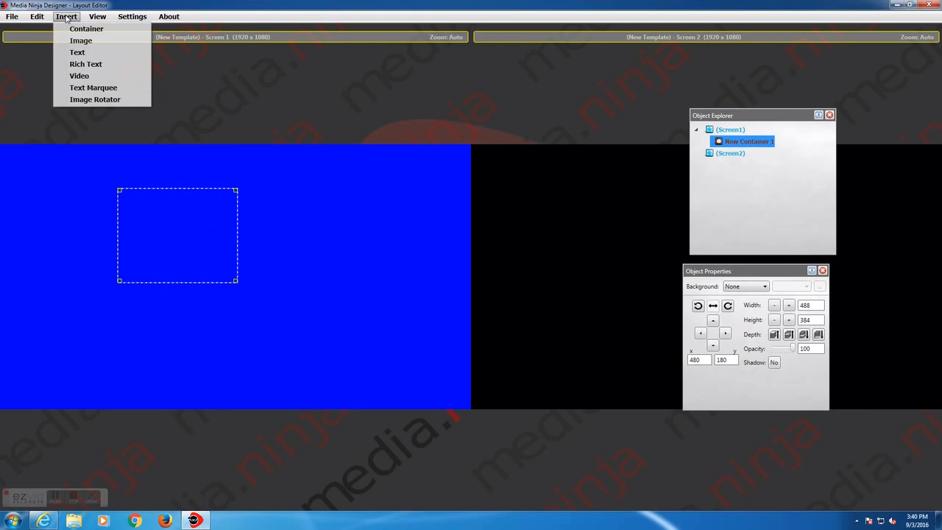
pyautogui.click(75, 40)
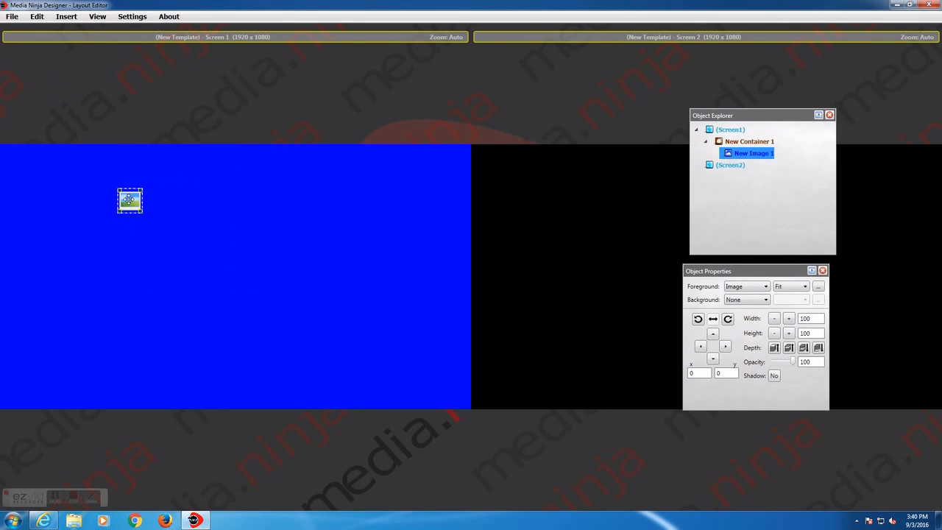
pyautogui.moveTo(130, 200); pyautogui.dragTo(182, 224)
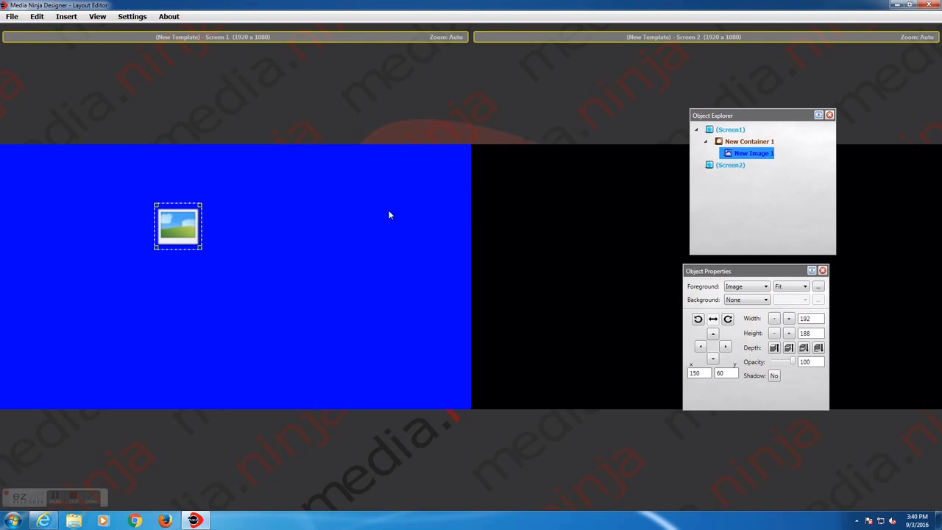
# - Move the Object Explorer closer to the layout and shift the container with its nested image to about X 390, Y 110
pyautogui.moveTo(764, 117); pyautogui.dragTo(454, 84)
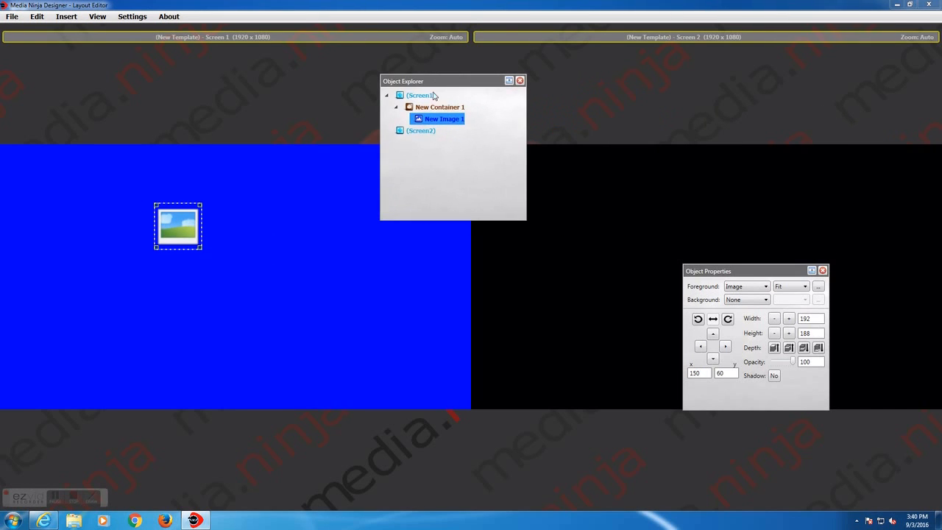
pyautogui.click(395, 109)
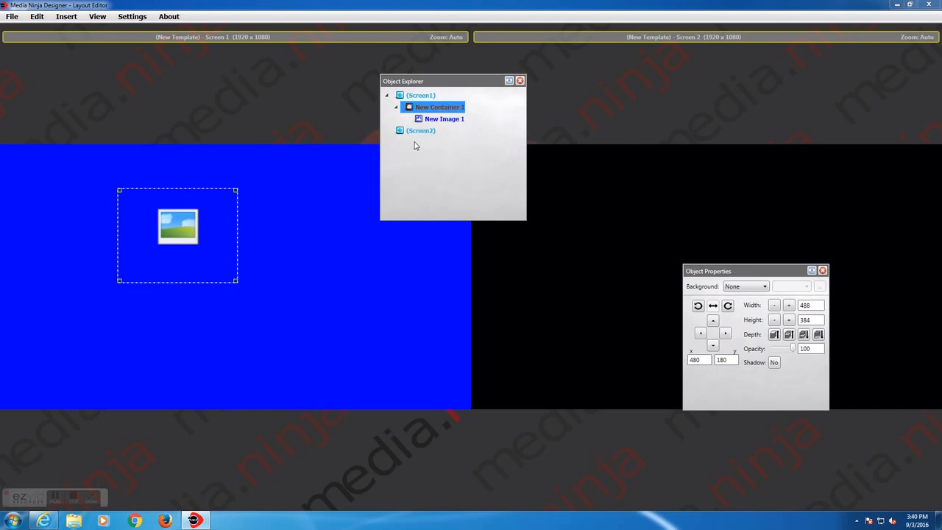
pyautogui.click(395, 109)
pyautogui.click(395, 109)
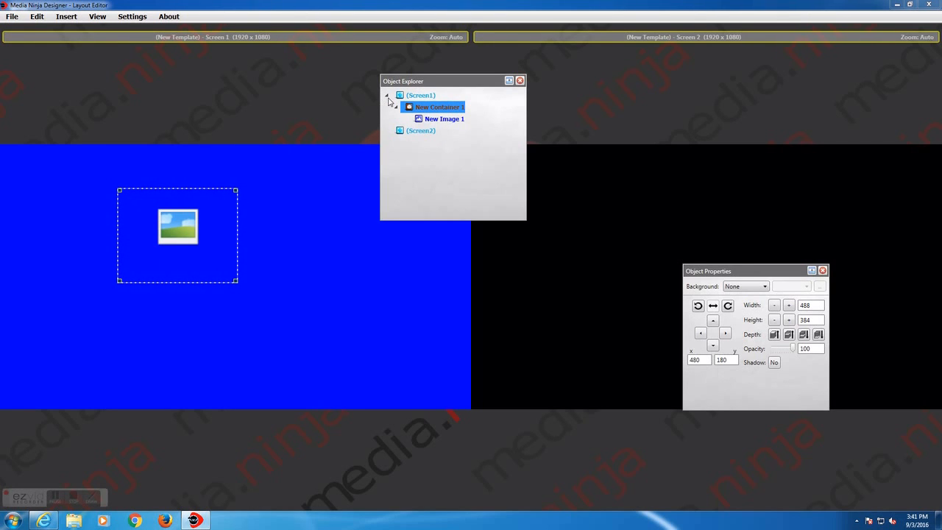
pyautogui.moveTo(177, 228); pyautogui.dragTo(154, 211)
# - Load the Studio Session-033 picture into the container's image and move it closer to the container's upper-left corner
pyautogui.click(454, 123)
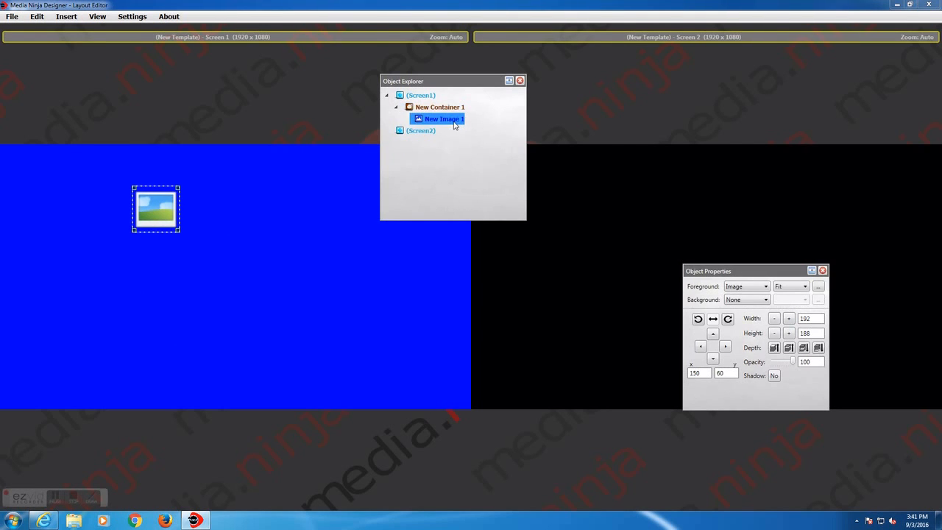
pyautogui.click(818, 289)
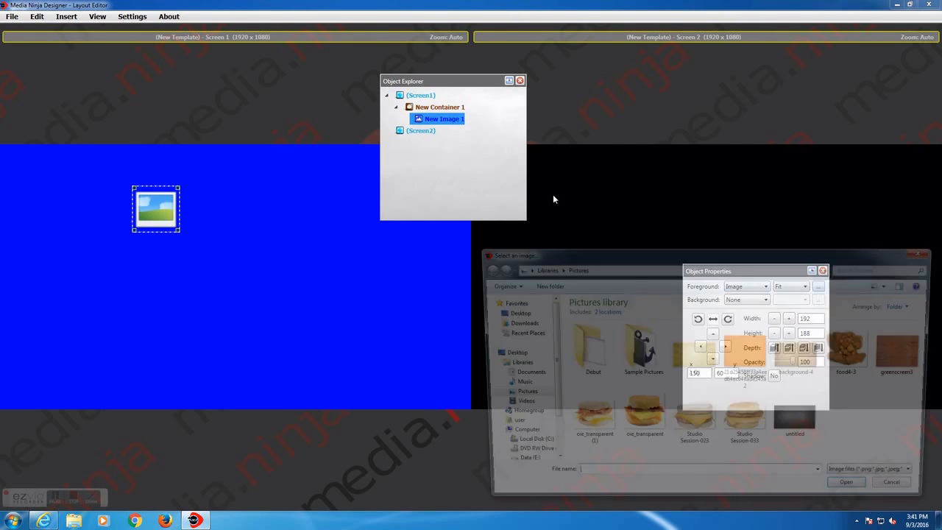
pyautogui.click(741, 424)
pyautogui.doubleClick(742, 423)
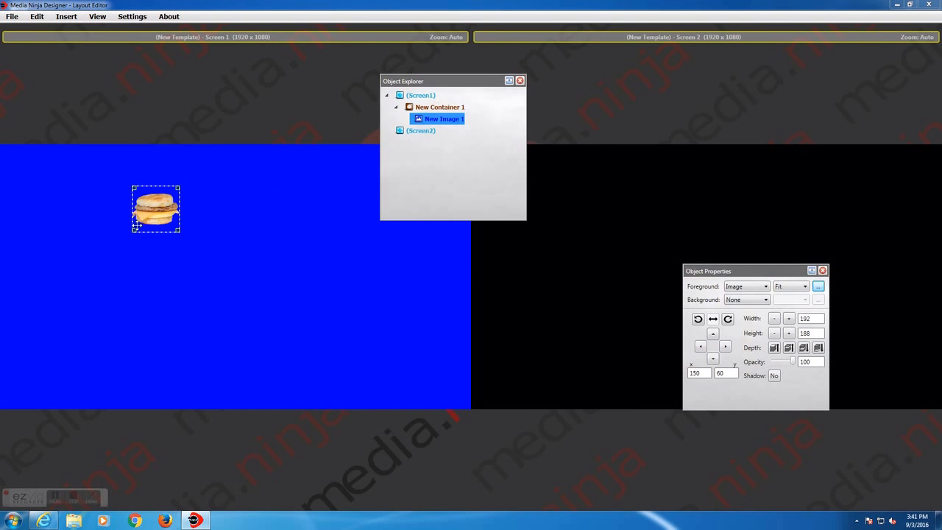
pyautogui.click(159, 207)
pyautogui.click(158, 207)
pyautogui.moveTo(159, 207); pyautogui.dragTo(138, 200)
# - Insert a text object reading "Combo 1" in the container, placed below the sandwich at about X 70, Y 180
pyautogui.click(181, 210)
pyautogui.click(67, 16)
pyautogui.click(83, 52)
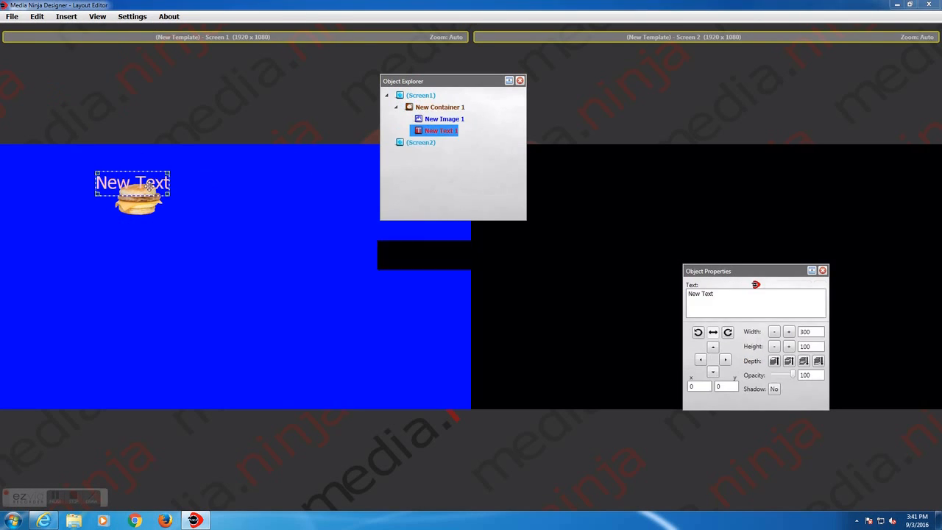
pyautogui.moveTo(123, 186); pyautogui.dragTo(140, 228)
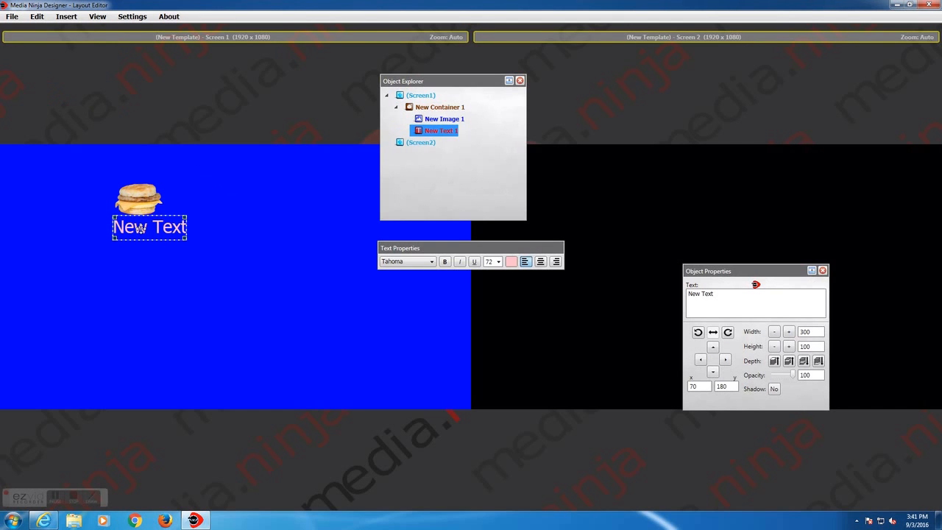
pyautogui.moveTo(744, 295); pyautogui.dragTo(603, 293)
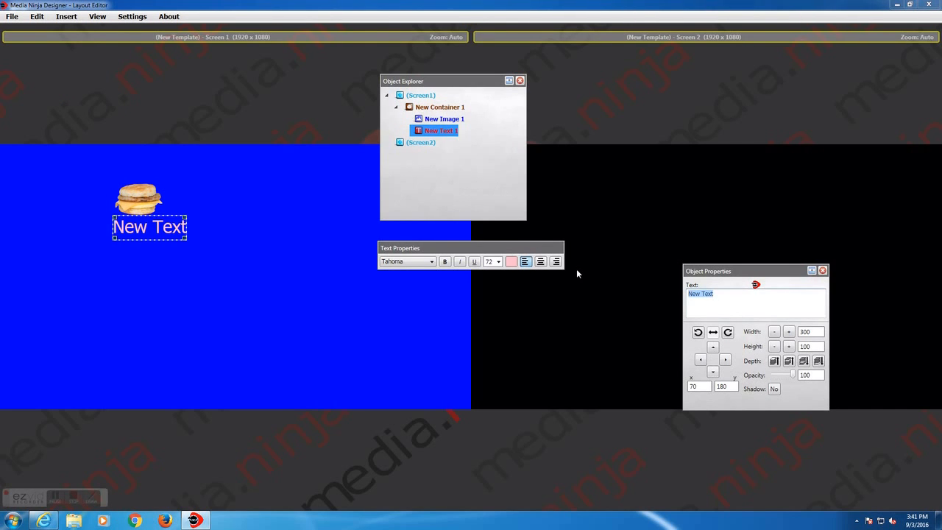
pyautogui.write('Combo 1')
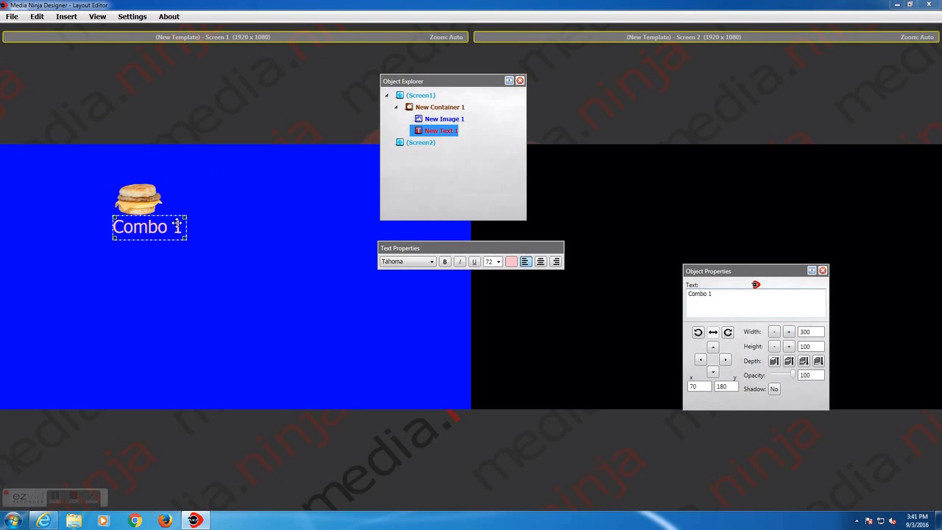
# - Reposition the sandwich image to about X 90, Y 30 within the container and insert another image directly on Screen 1
pyautogui.click(191, 183)
pyautogui.moveTo(141, 196); pyautogui.dragTo(147, 206)
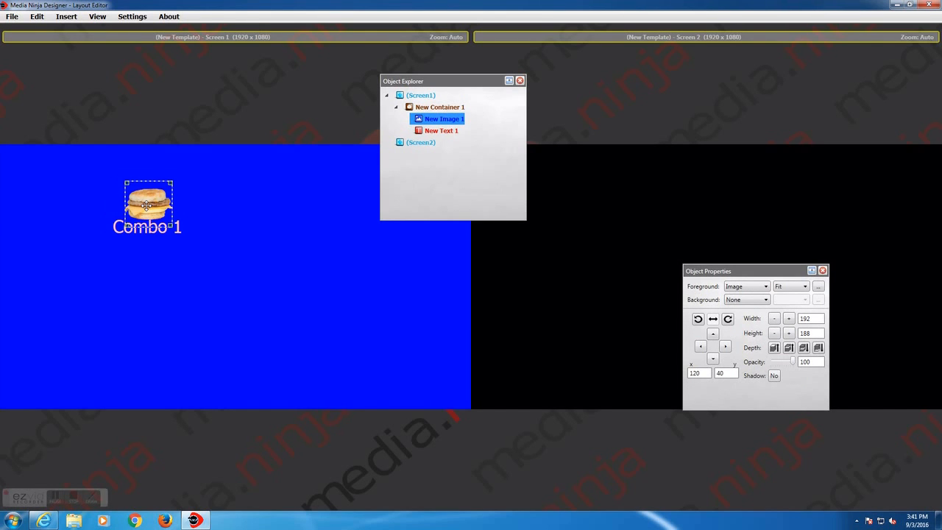
pyautogui.click(159, 220)
pyautogui.moveTo(149, 202); pyautogui.dragTo(141, 200)
pyautogui.click(66, 16)
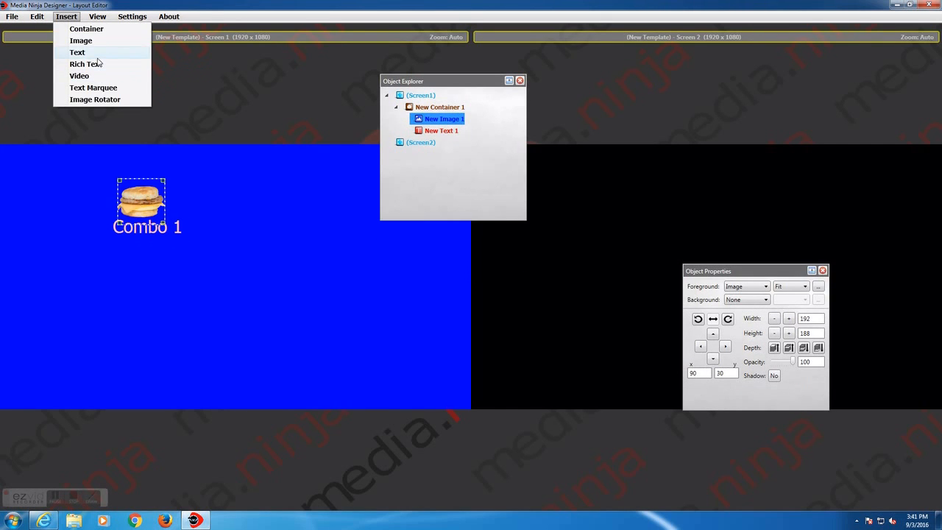
pyautogui.click(80, 39)
# - Insert a second image inside the container, load the food4-3 picture and place it beside the sandwich at about 138 by 120
pyautogui.click(183, 224)
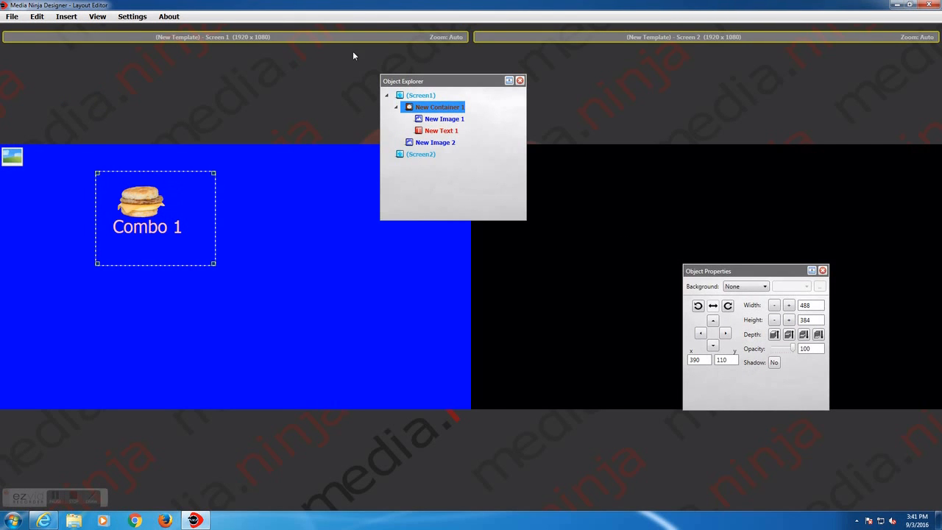
pyautogui.click(65, 18)
pyautogui.click(83, 52)
pyautogui.moveTo(107, 182); pyautogui.dragTo(177, 210)
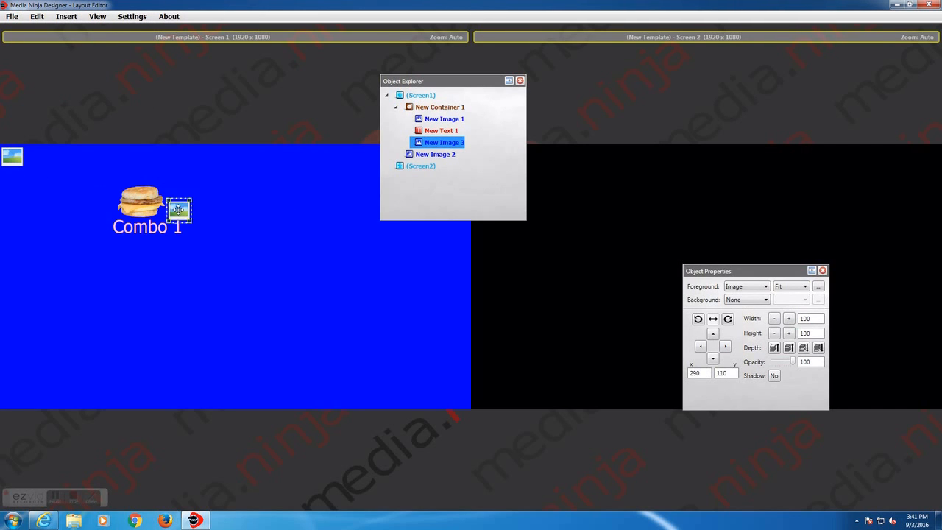
pyautogui.click(818, 286)
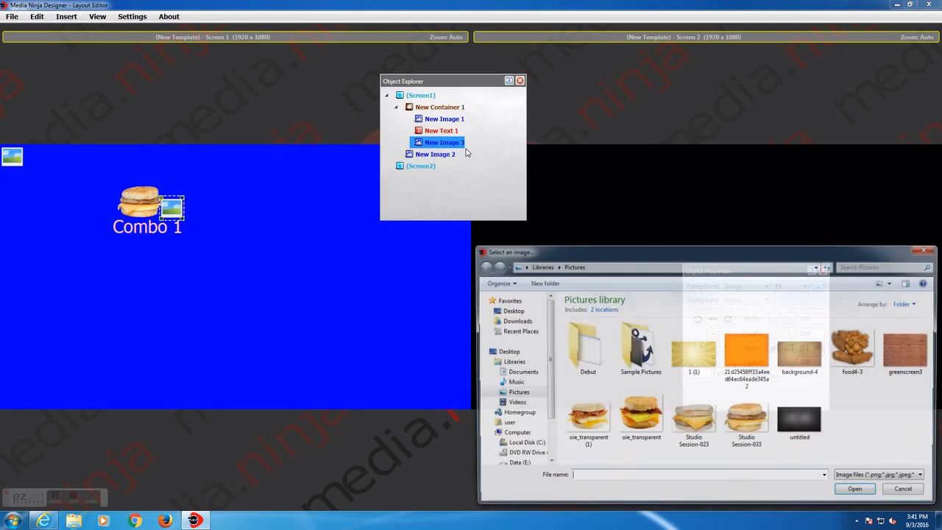
pyautogui.doubleClick(851, 350)
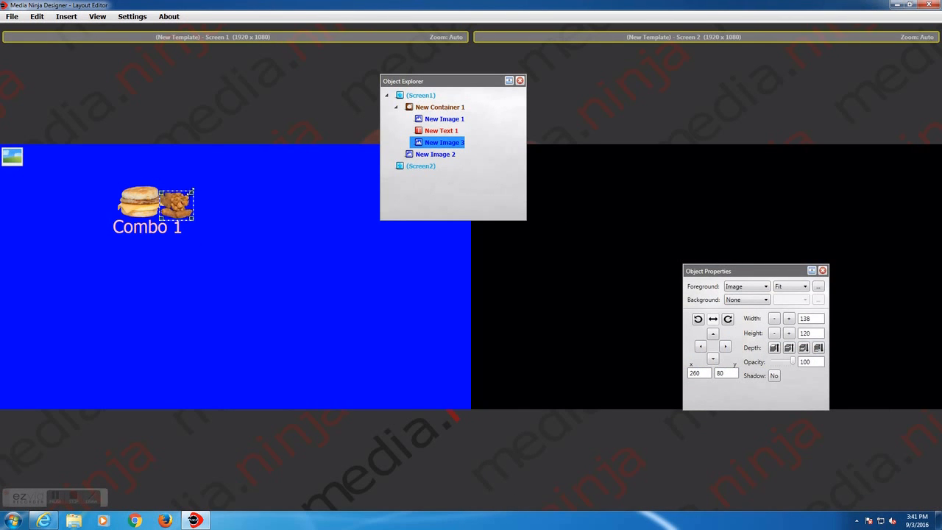
# - Resize the combo container to about 420 by 300 and move it to about X 290, Y 70
pyautogui.click(206, 235)
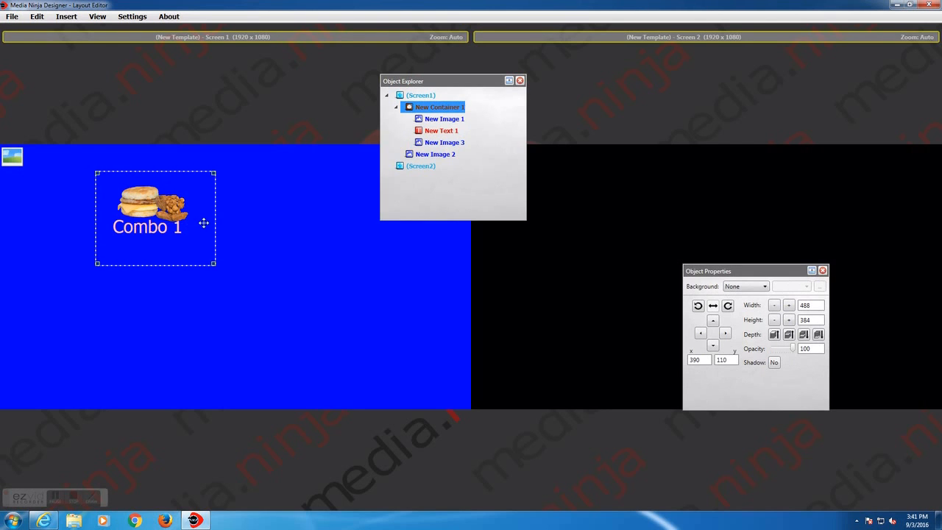
pyautogui.moveTo(213, 263); pyautogui.dragTo(192, 242)
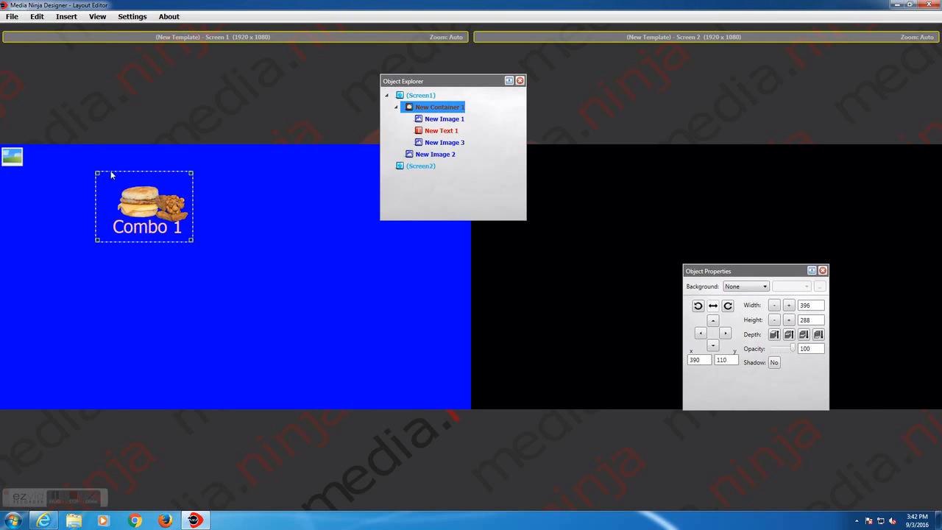
pyautogui.moveTo(98, 172)
pyautogui.mouseDown()
pyautogui.moveTo(106, 178)
pyautogui.moveTo(91, 169)
pyautogui.mouseUp()
pyautogui.moveTo(136, 192)
pyautogui.mouseDown()
pyautogui.moveTo(117, 245)
pyautogui.moveTo(93, 160)
pyautogui.moveTo(119, 184)
pyautogui.mouseUp()
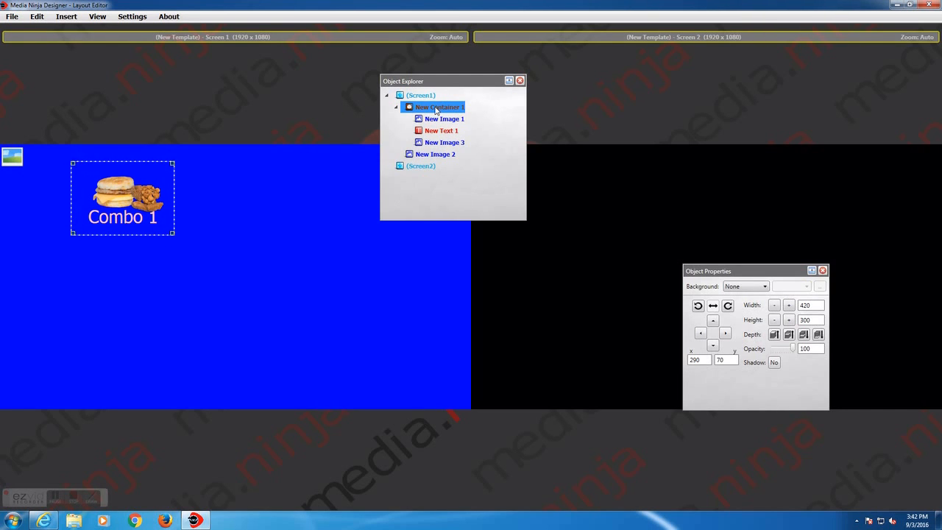
# - Clone the combo container and place the copy to the right of the original at X 700, Y 70
pyautogui.click(37, 16)
pyautogui.click(88, 84)
pyautogui.hotkey('ctrl', 'v')
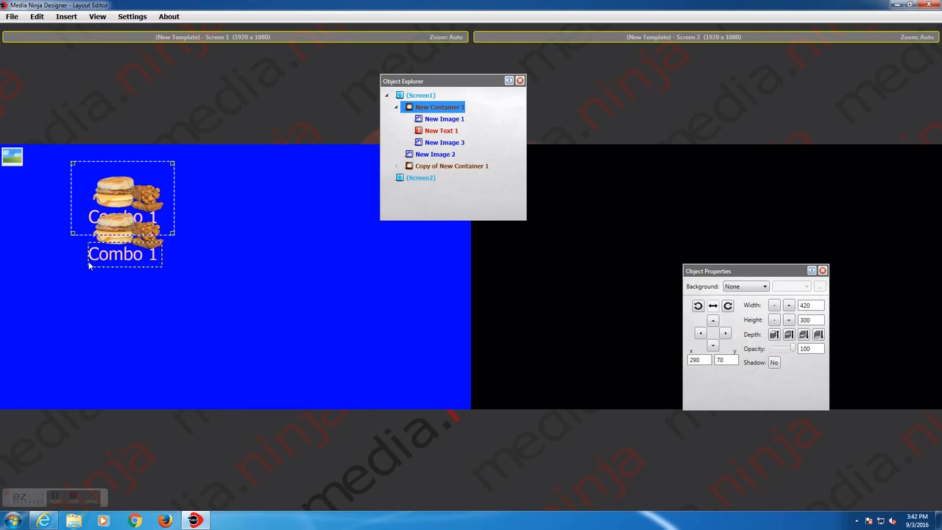
pyautogui.click(77, 245)
pyautogui.moveTo(77, 242); pyautogui.dragTo(173, 204)
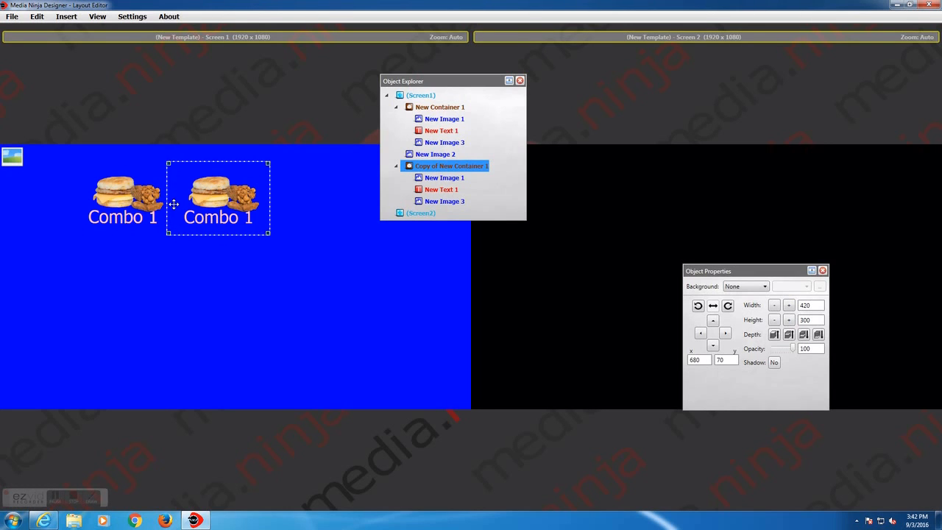
pyautogui.press('Right')
pyautogui.press('Right')
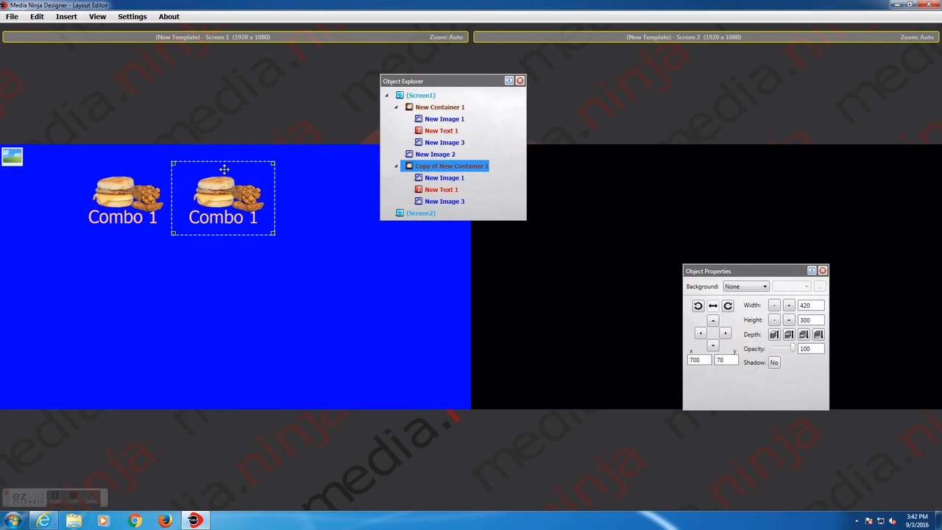
# - Clone the second combo container and place the new copy to its right at about X 1120, Y 60
pyautogui.click(37, 17)
pyautogui.click(45, 37)
pyautogui.moveTo(180, 215)
pyautogui.mouseDown()
pyautogui.moveTo(305, 183)
pyautogui.moveTo(282, 177)
pyautogui.mouseUp()
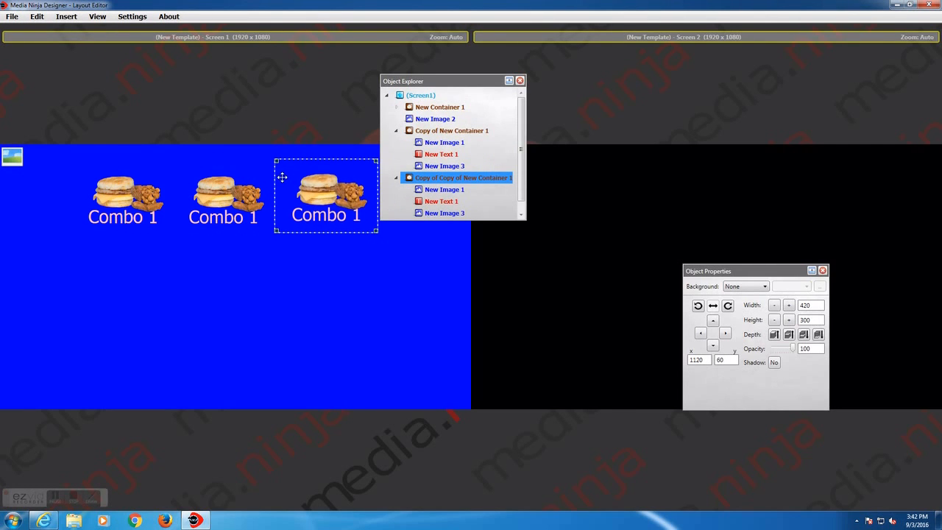
# - Clone the third combo container and place the new copy below the first combo to start a second row
pyautogui.click(37, 16)
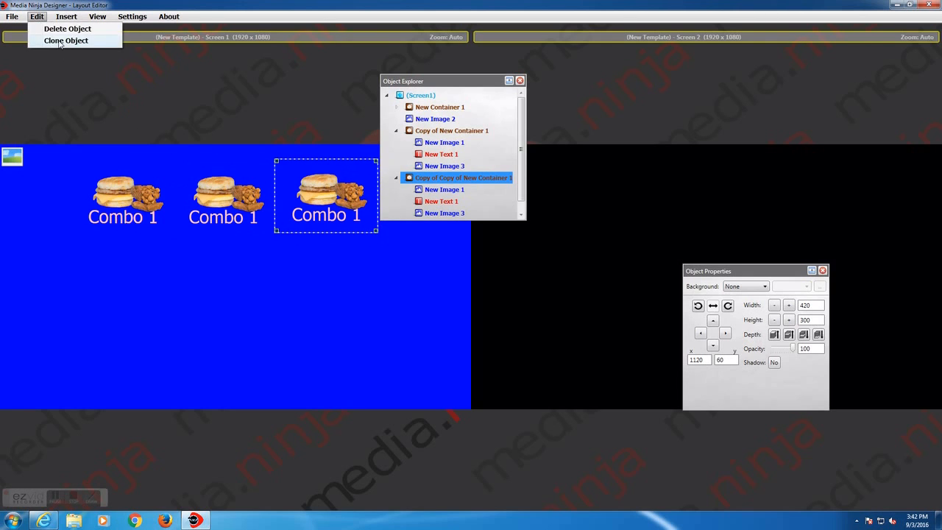
pyautogui.click(46, 37)
pyautogui.click(287, 256)
pyautogui.moveTo(287, 211)
pyautogui.mouseDown()
pyautogui.moveTo(116, 257)
pyautogui.moveTo(86, 246)
pyautogui.mouseUp()
# - Rotate the sandwich image inside the first combo container to a slight counterclockwise tilt
pyautogui.click(114, 188)
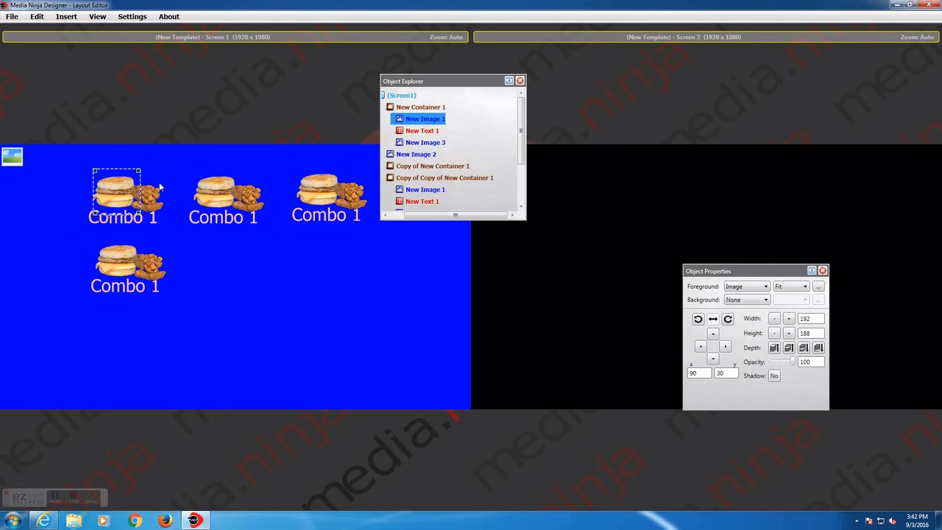
pyautogui.moveTo(793, 364)
pyautogui.mouseDown()
pyautogui.moveTo(776, 363)
pyautogui.moveTo(794, 364)
pyautogui.mouseUp()
pyautogui.click(727, 320)
pyautogui.click(696, 321)
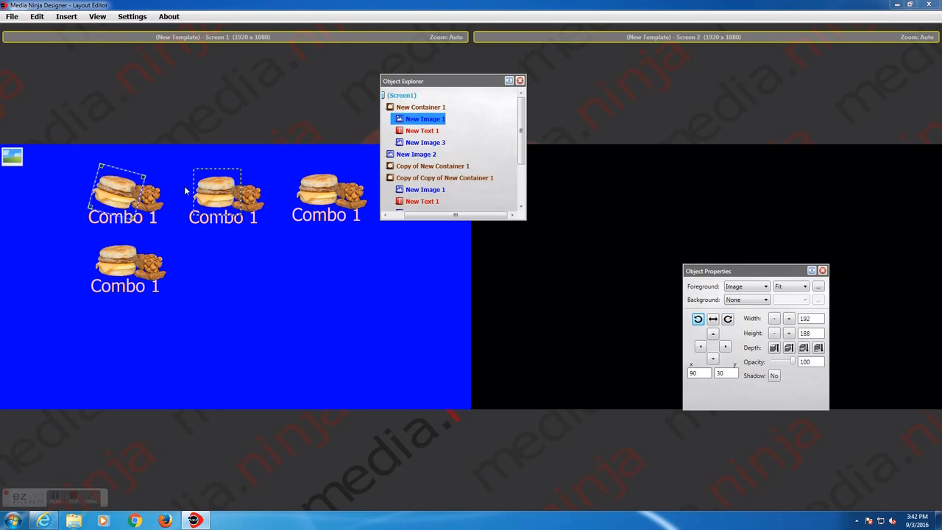
pyautogui.click(168, 178)
pyautogui.moveTo(792, 348)
pyautogui.mouseDown()
pyautogui.moveTo(768, 348)
pyautogui.moveTo(798, 348)
pyautogui.mouseUp()
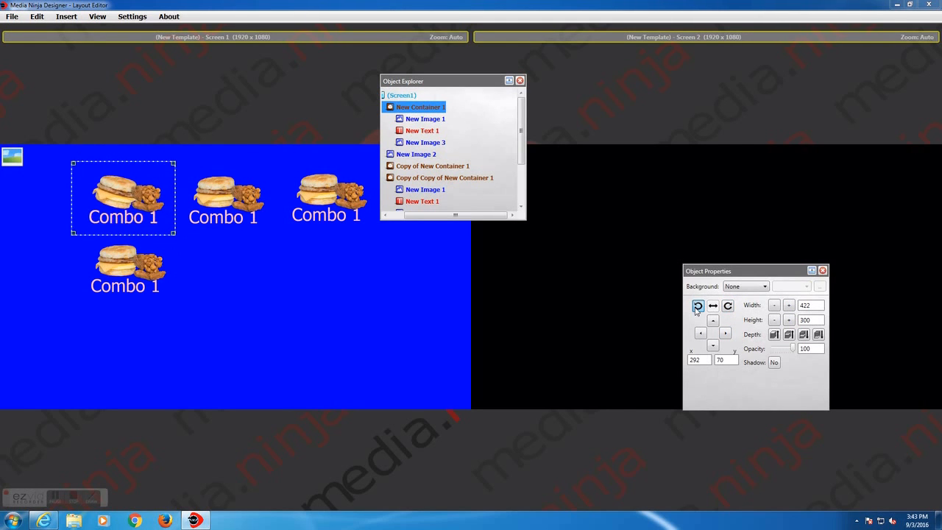
pyautogui.click(111, 189)
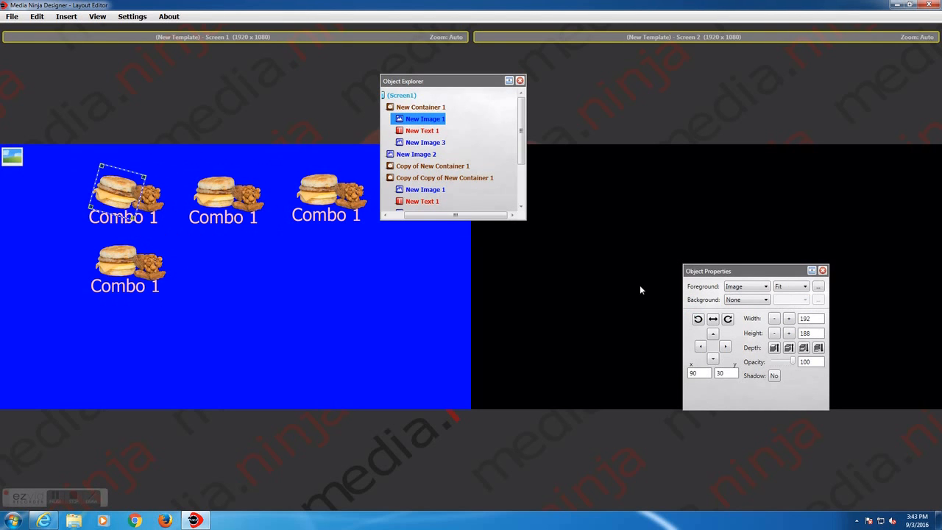
pyautogui.click(701, 320)
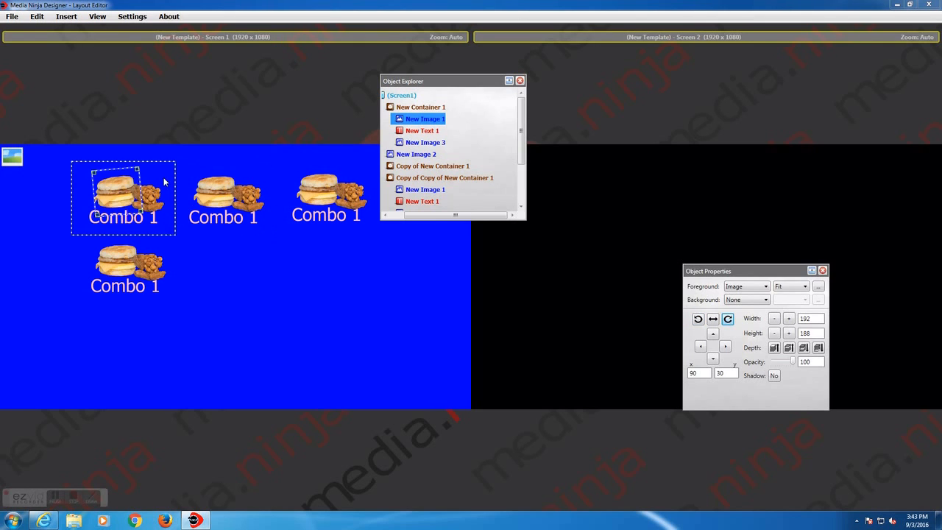
# - Move the first combo container out of the top row to the right of the cloned combo in the second row
pyautogui.moveTo(161, 175); pyautogui.dragTo(338, 279)
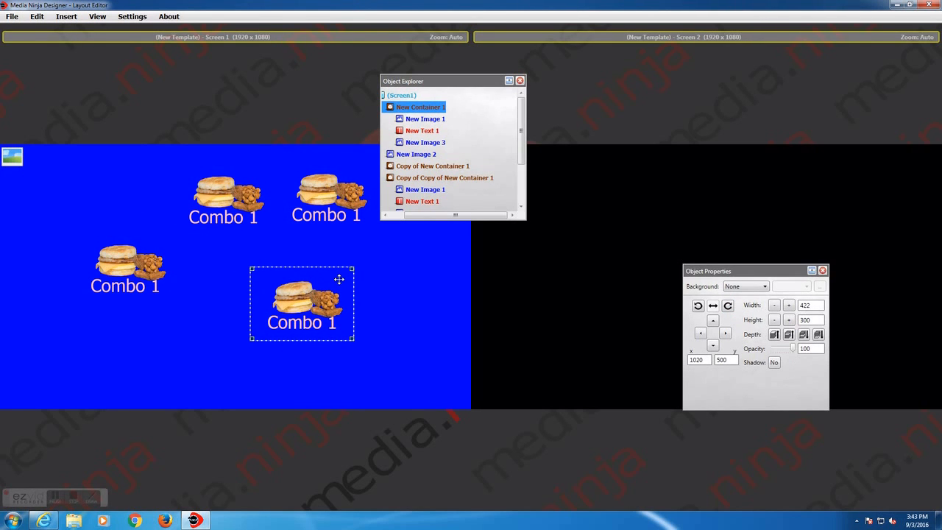
pyautogui.moveTo(339, 285); pyautogui.dragTo(323, 304)
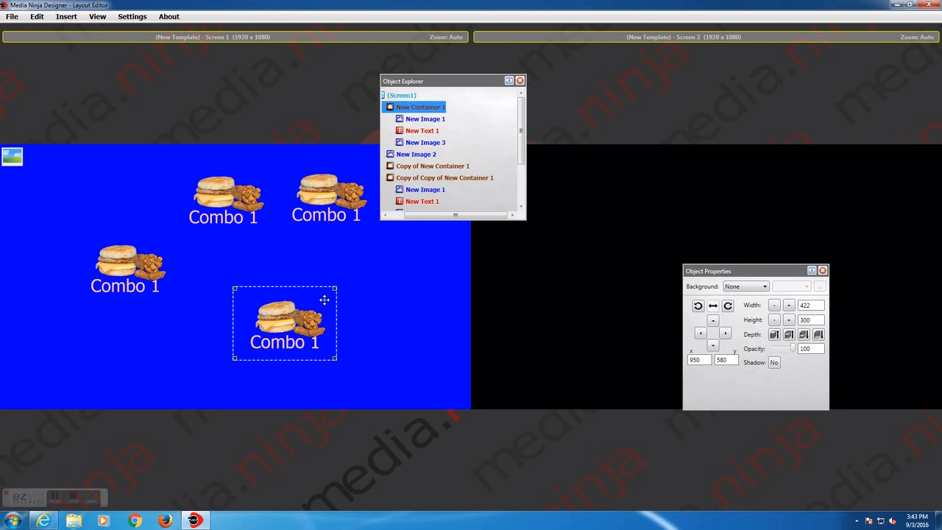
pyautogui.moveTo(324, 300); pyautogui.dragTo(301, 254)
pyautogui.click(173, 183)
pyautogui.click(209, 199)
# - Move the loose placeholder image to about X 750, Y 580 and resize the side-dish image in the combo next to it to 140 by 122
pyautogui.click(12, 155)
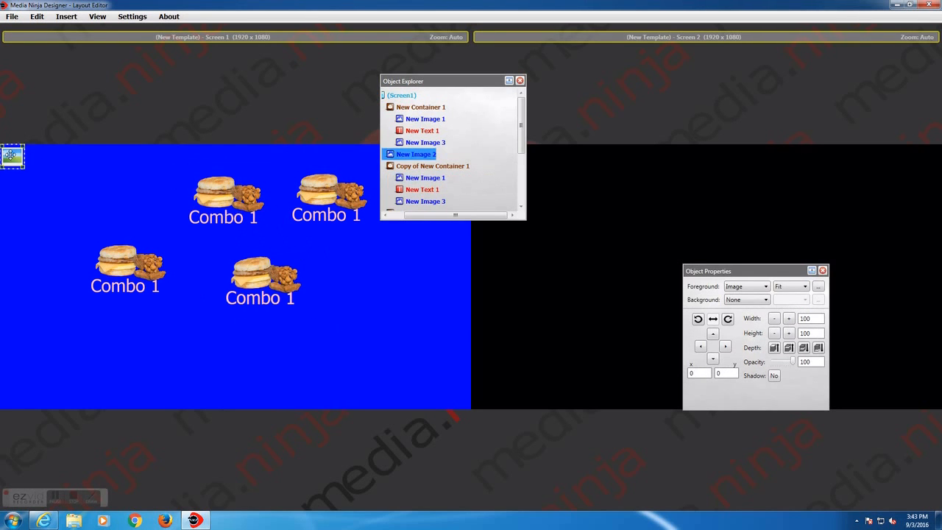
pyautogui.moveTo(13, 155); pyautogui.dragTo(196, 296)
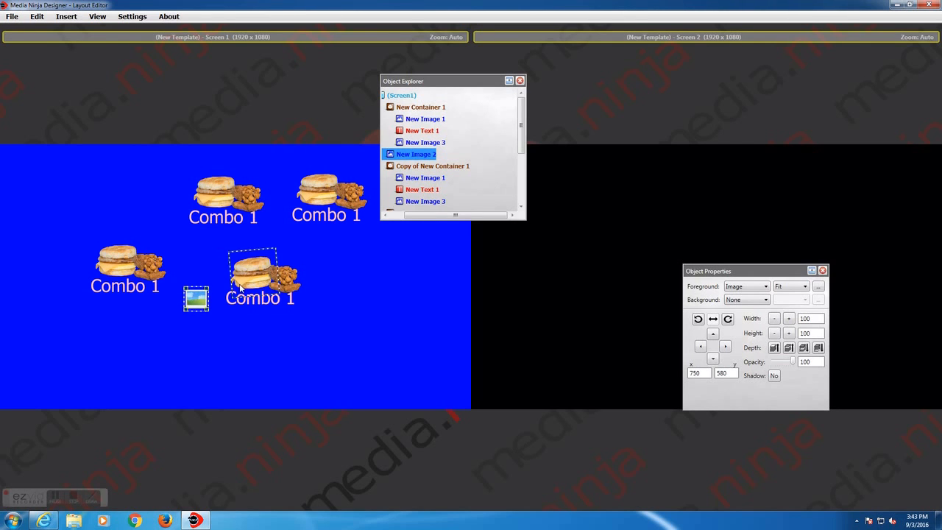
pyautogui.click(272, 279)
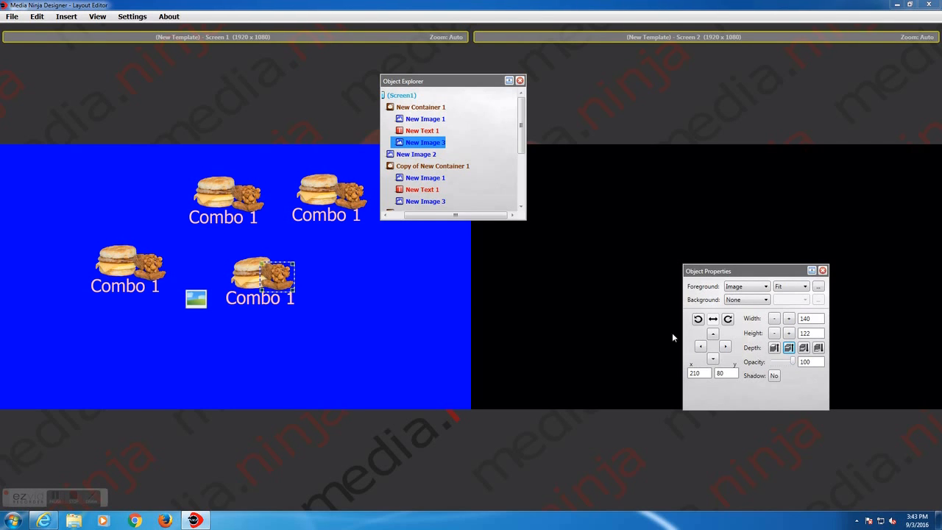
# - Enlarge the placeholder image to about 234 by 258 and move it to about X 1490, Y 520, clear of the combos
pyautogui.click(194, 301)
pyautogui.moveTo(193, 297); pyautogui.dragTo(208, 314)
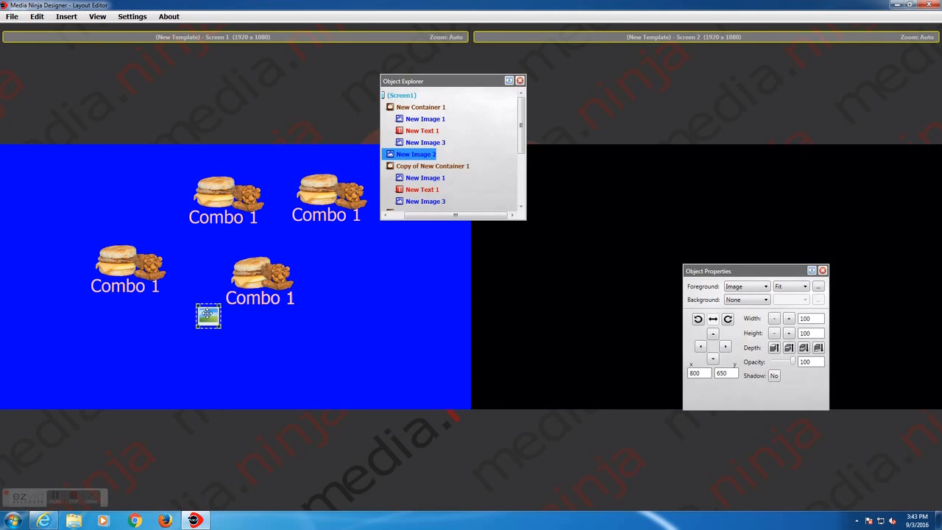
pyautogui.moveTo(218, 326); pyautogui.dragTo(223, 306)
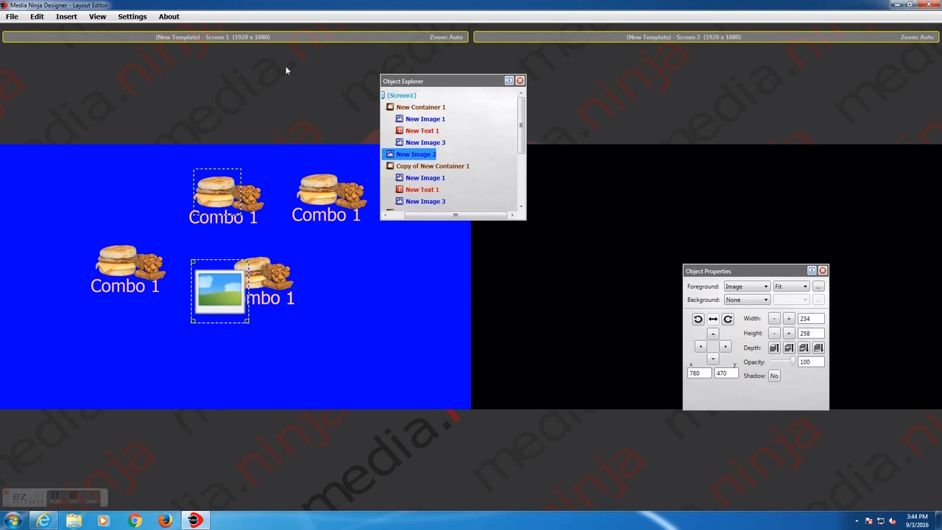
pyautogui.moveTo(223, 303); pyautogui.dragTo(395, 302)
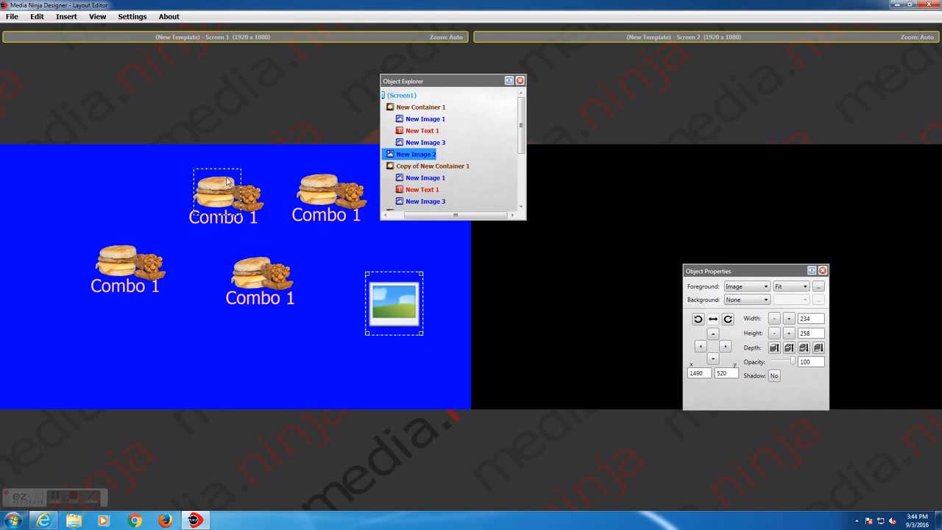
# - Refill the first row by moving its middle combo to about X 330, Y 40 and the leftmost second-row combo to about X 710, Y 50
pyautogui.click(204, 186)
pyautogui.moveTo(204, 186); pyautogui.dragTo(126, 206)
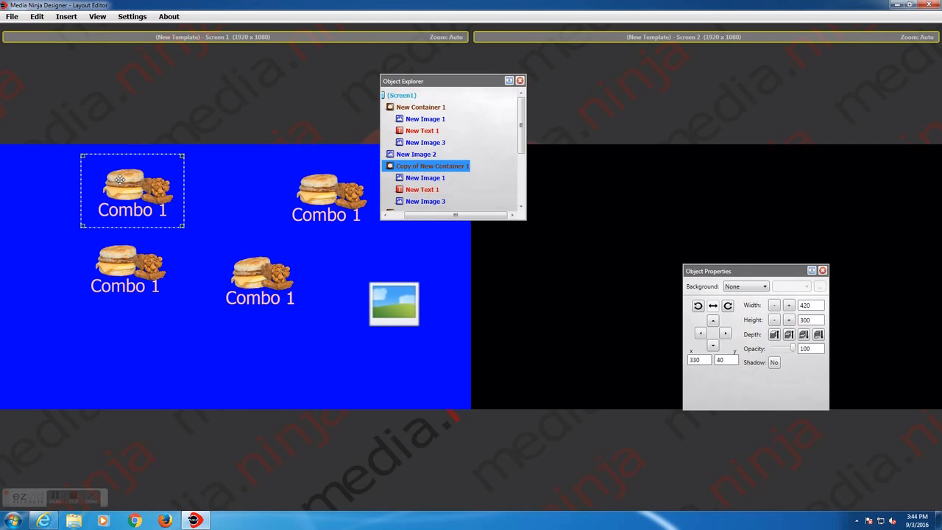
pyautogui.click(126, 260)
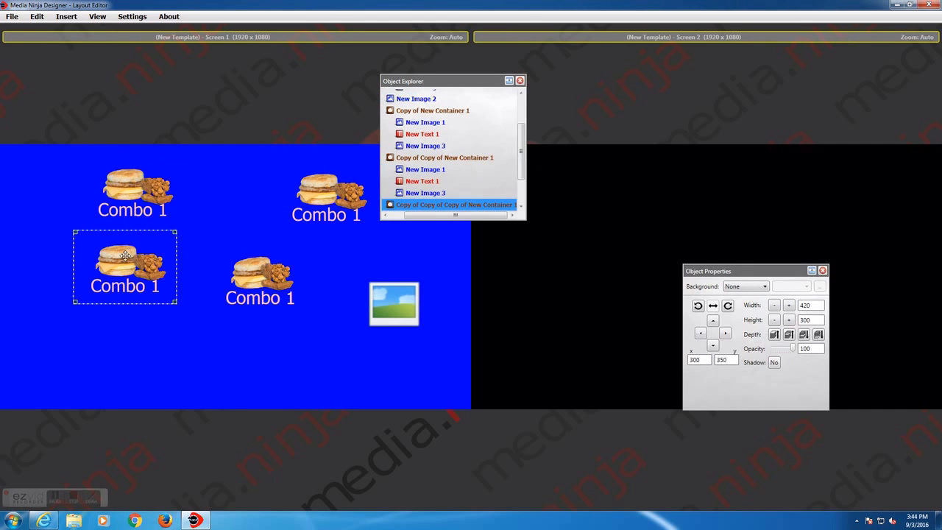
pyautogui.moveTo(125, 260); pyautogui.dragTo(225, 181)
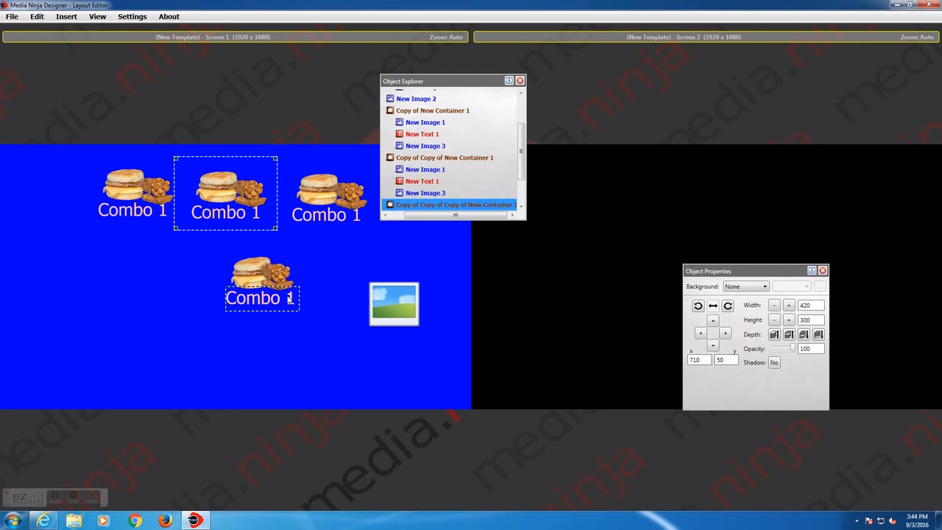
# - Move the original combo container with the smaller side-dish image to the start of the second row, at about X 360, Y 320
pyautogui.click(282, 256)
pyautogui.moveTo(281, 257); pyautogui.dragTo(160, 245)
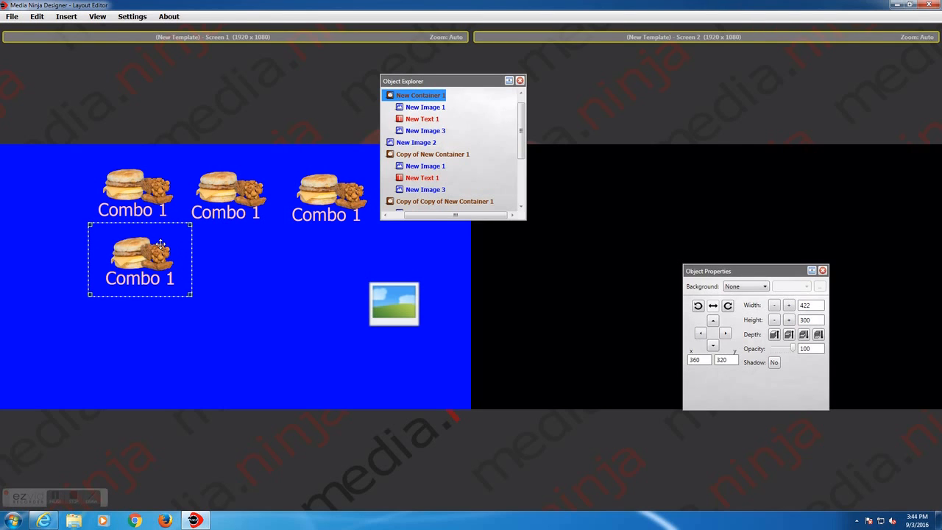